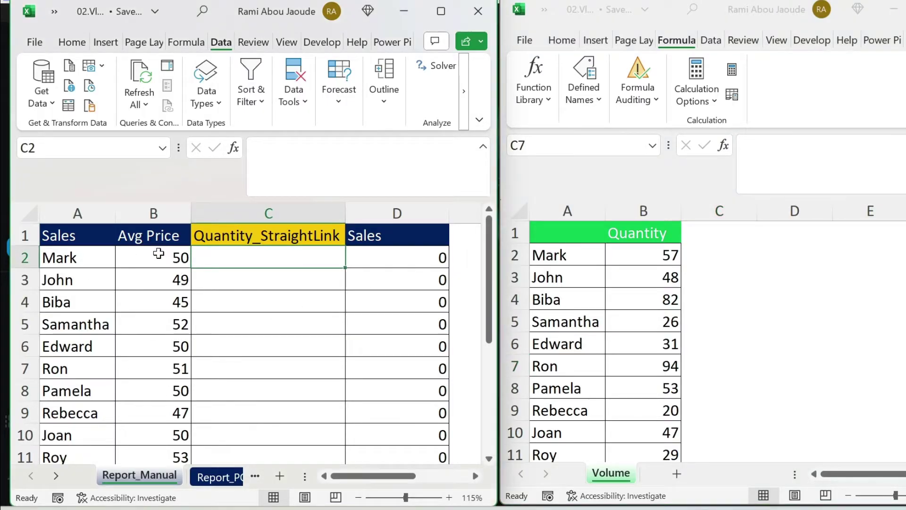
Inspect Mark's row: the price in B2, the empty quantity in C2, and D2's Sales formula
left_click(163, 256)
left_click(289, 257)
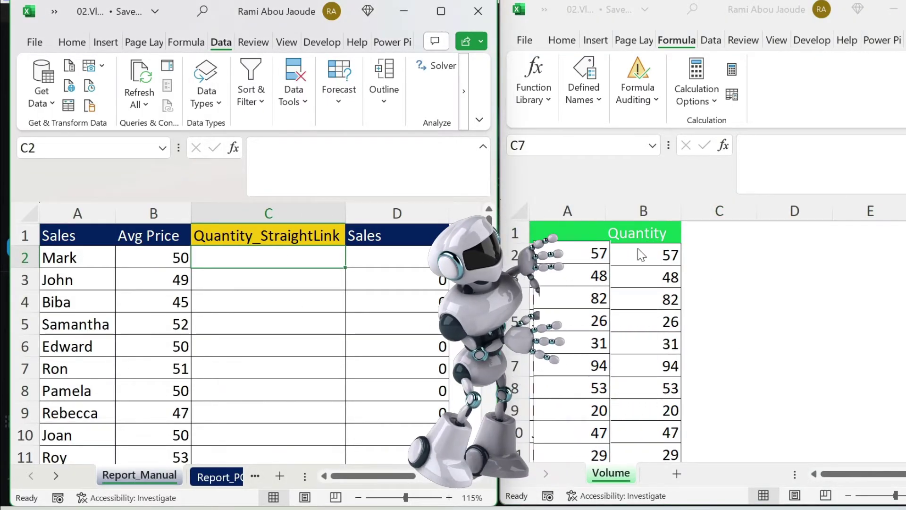
left_click(378, 258)
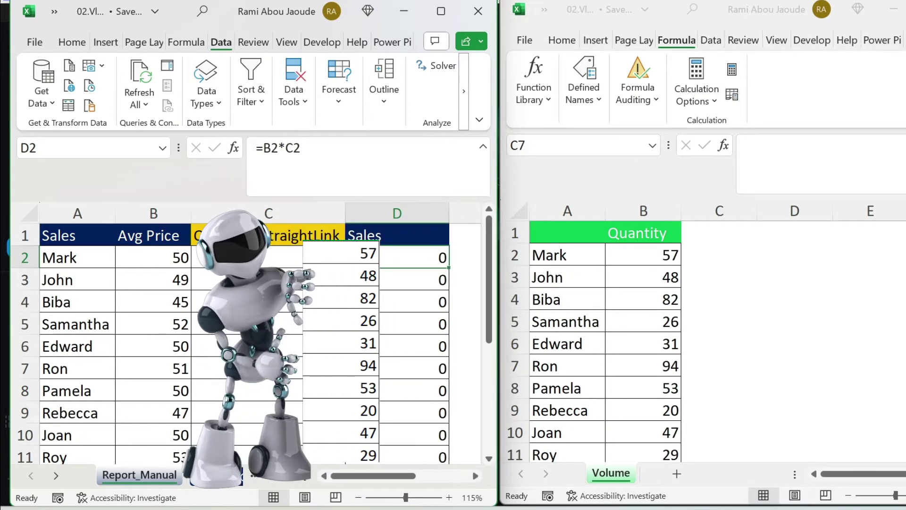
key("Left")
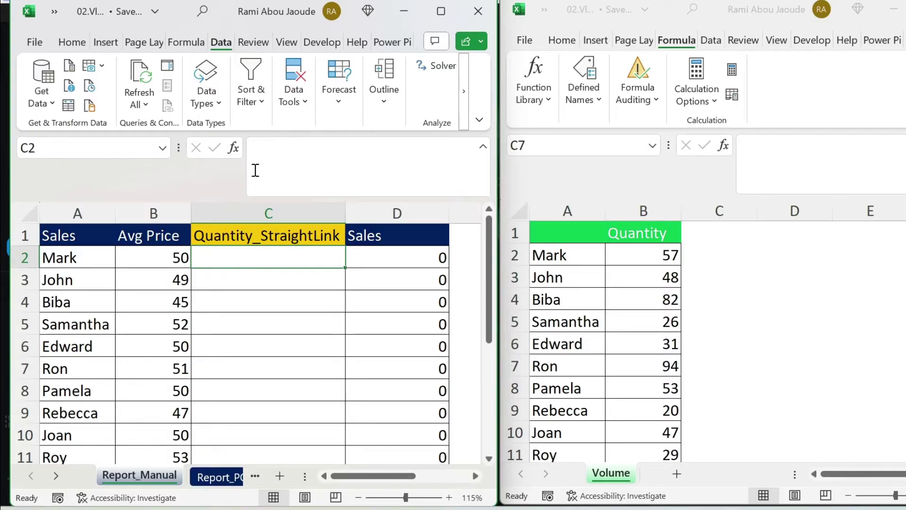
Enter =VLOOKUP(A2, Volume workbook columns A:B, 2, FALSE) in C2
left_click(259, 148)
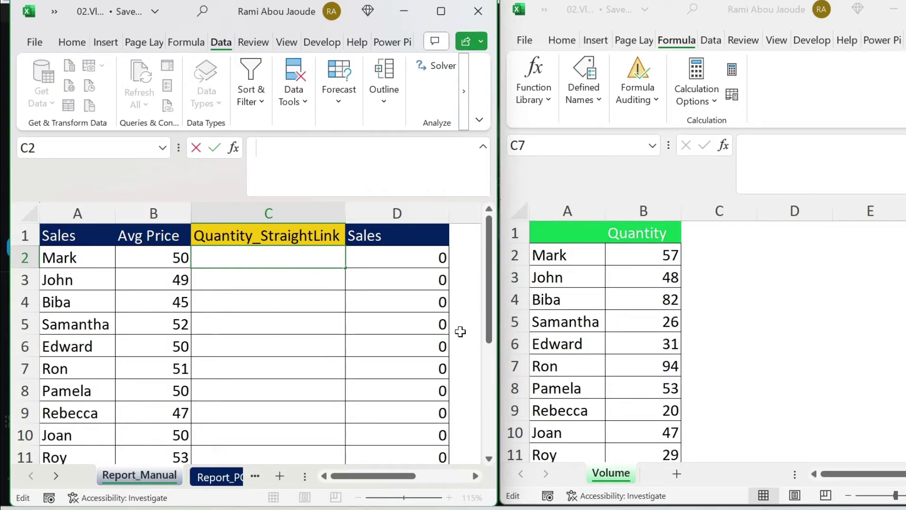
type("=vlookup(")
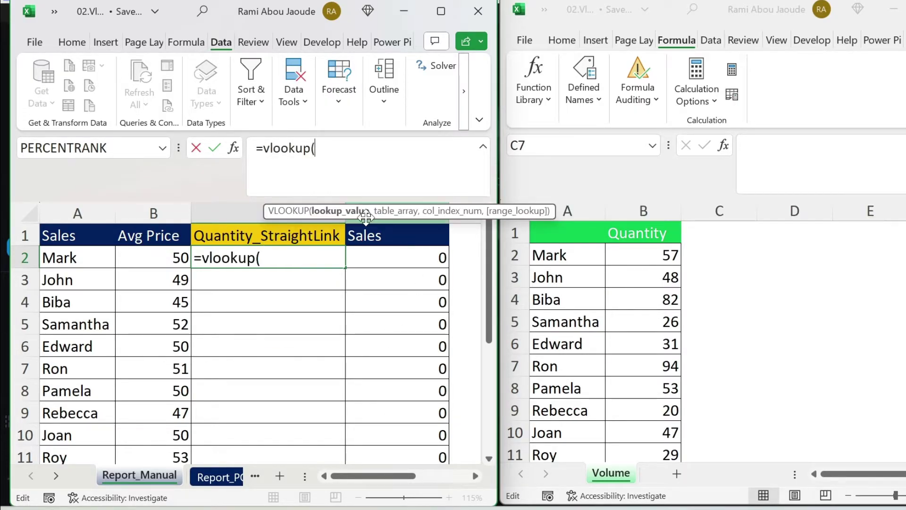
left_click(73, 257)
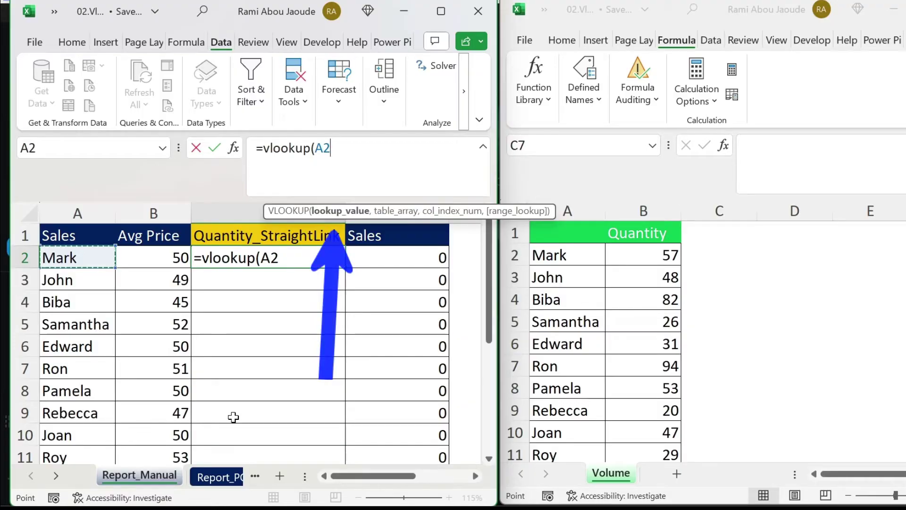
type(",")
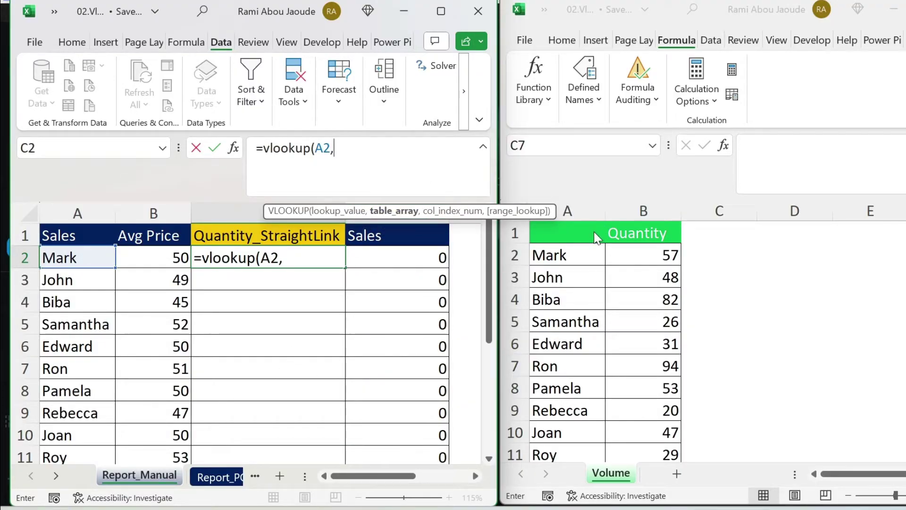
left_click(580, 203)
left_click_drag(580, 202, 643, 208)
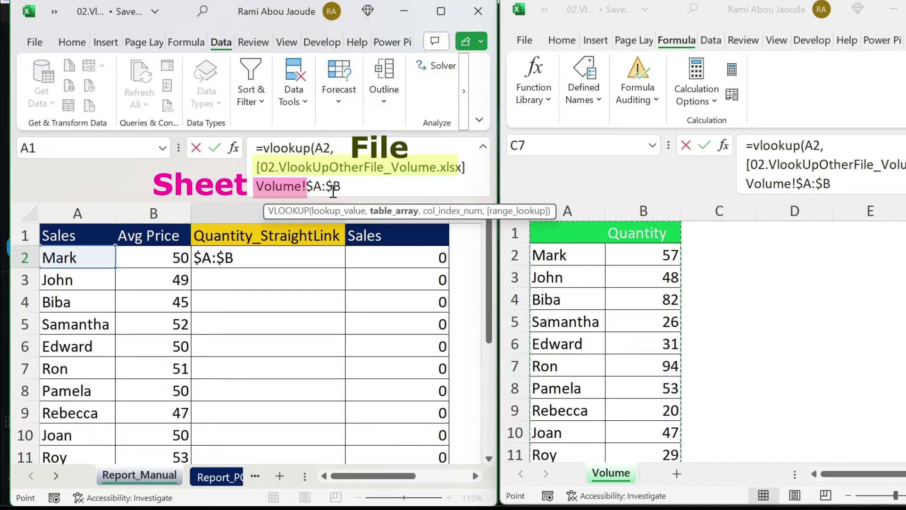
type(",")
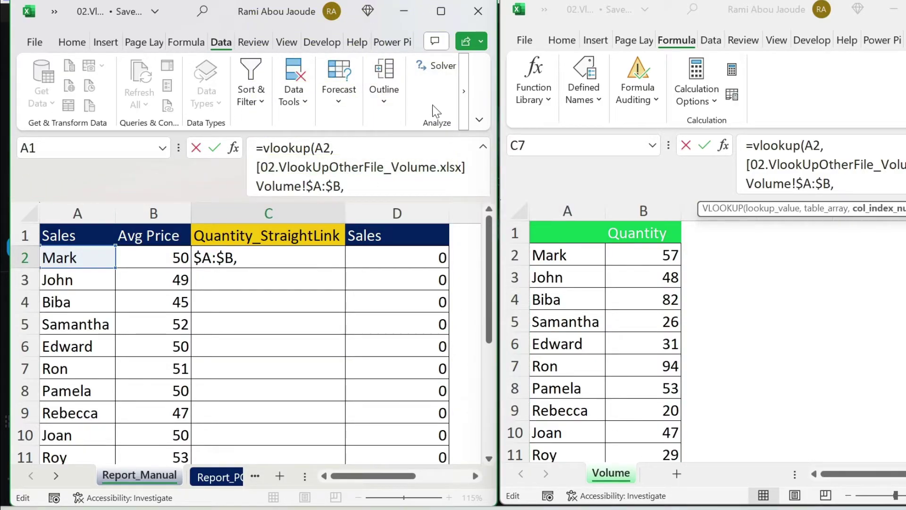
type("2")
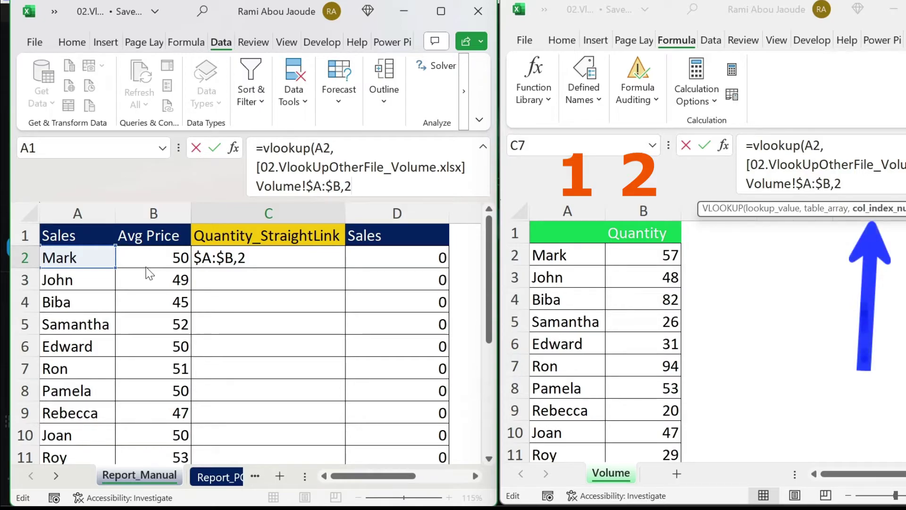
type(",false)")
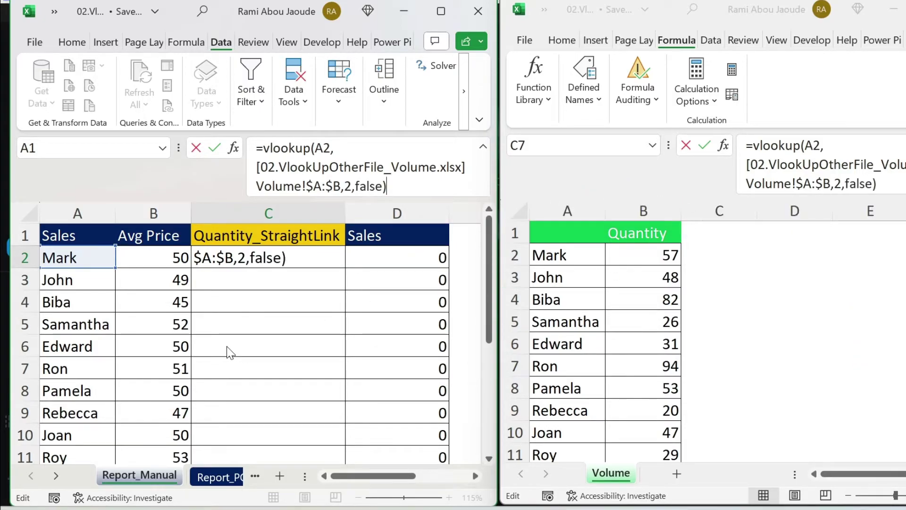
key("Return")
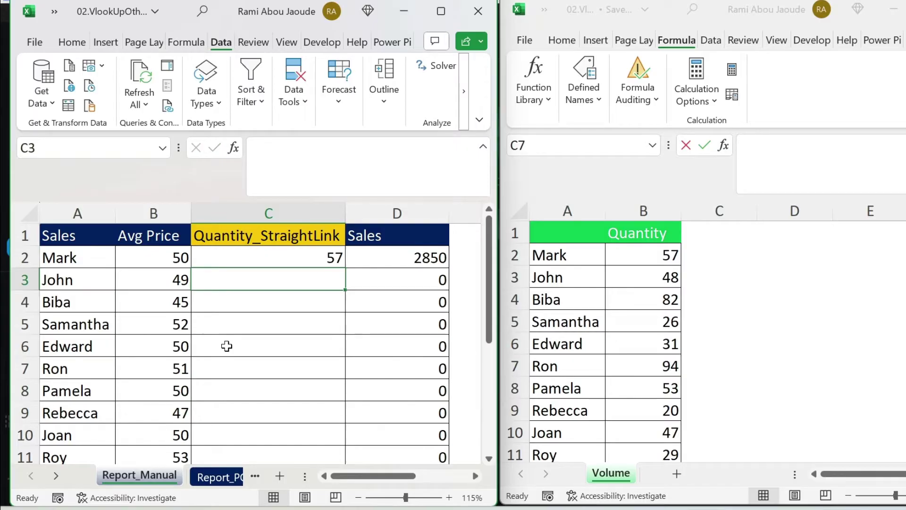
Fill C2's lookup down to Roy's row and change Mark's Volume quantity to 60
left_click(334, 259)
double_click(344, 266)
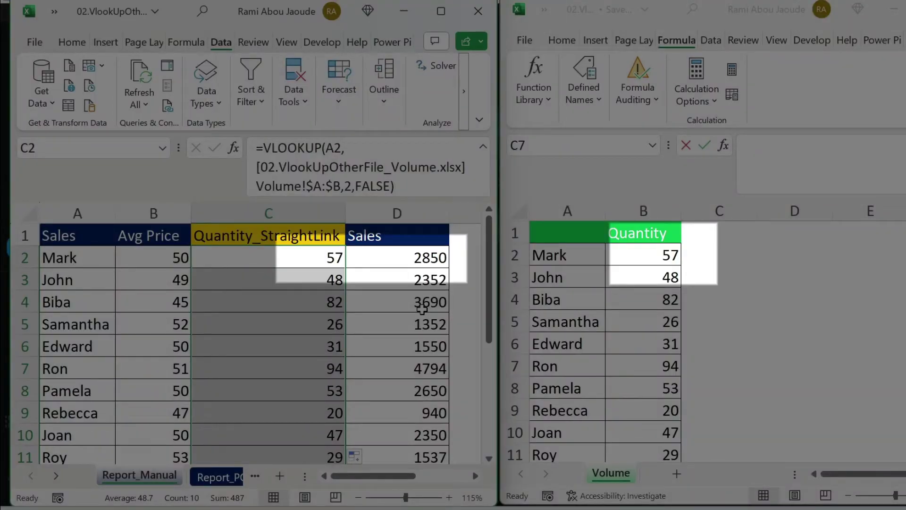
left_click(645, 262)
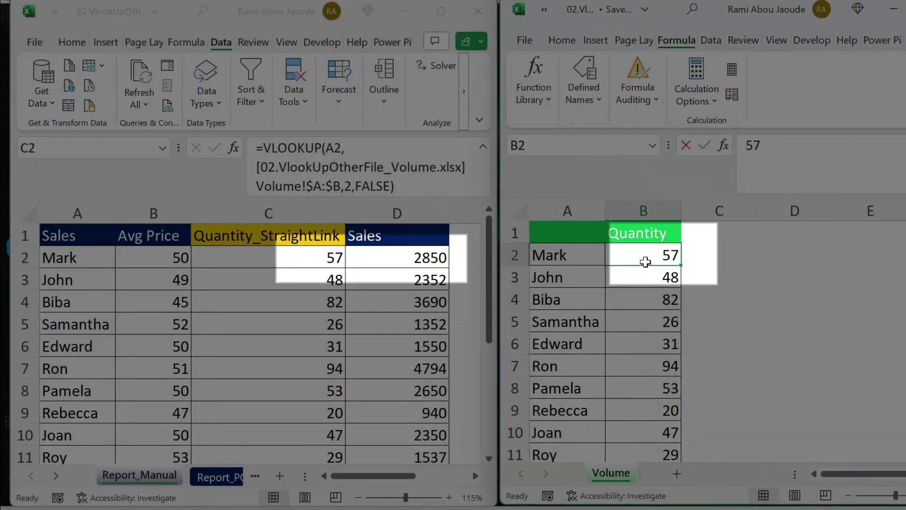
type("60")
key("Return")
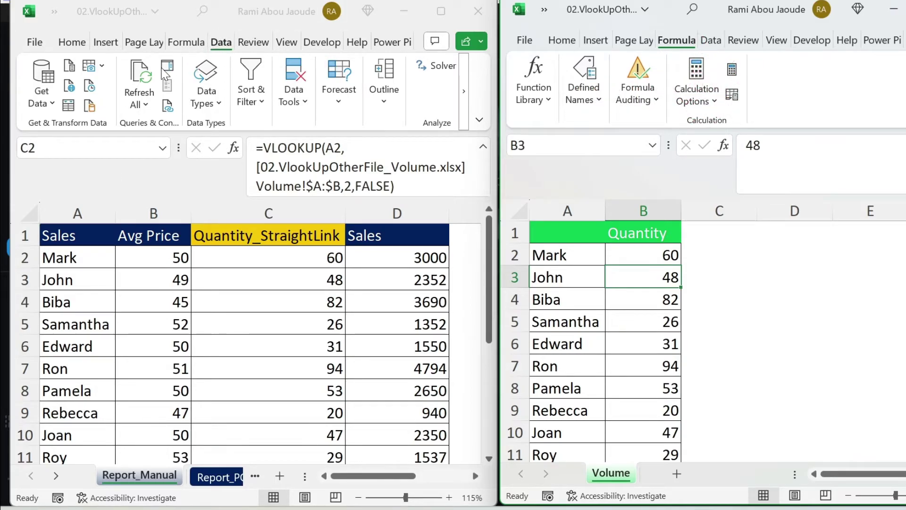
Refresh all data, re-commit C2's lookup formula unchanged, and save the Volume workbook
left_click(146, 75)
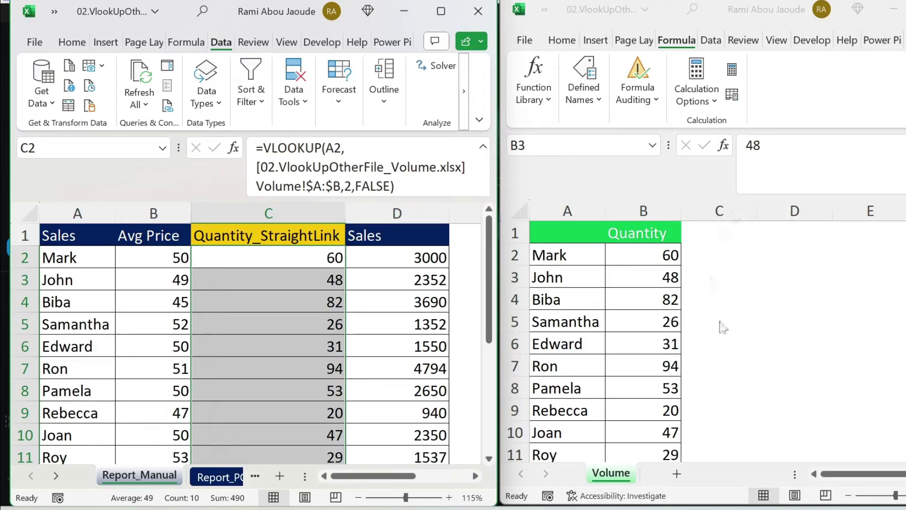
left_click(410, 184)
key("Return")
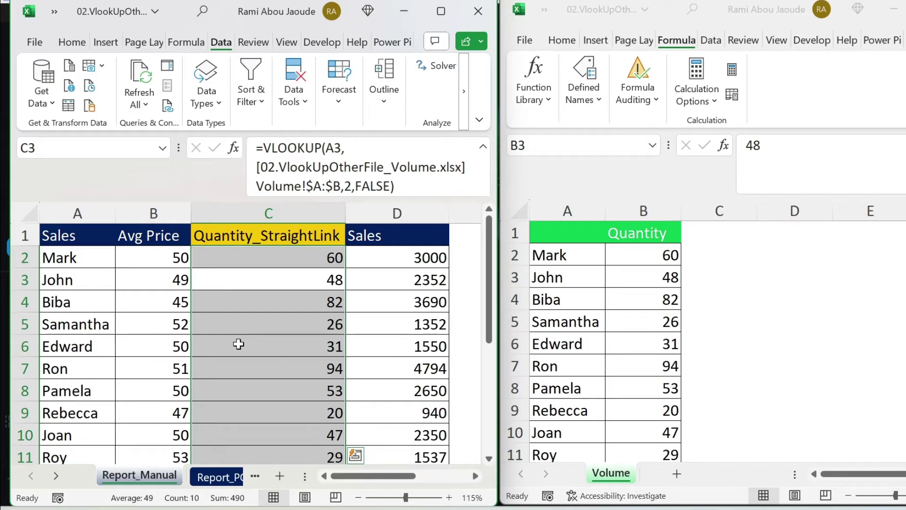
left_click(645, 301)
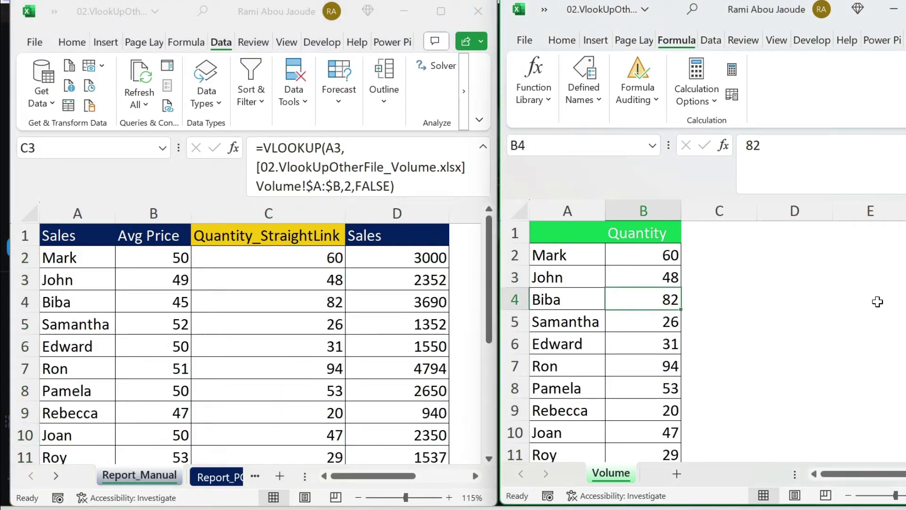
key("ctrl+s")
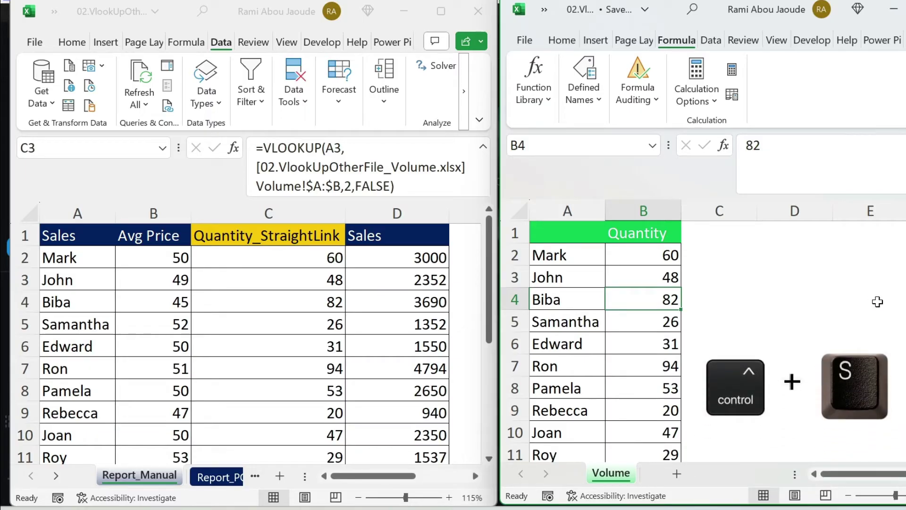
Maximize the report workbook, then download Power Query from Microsoft's official download page
left_click(431, 18)
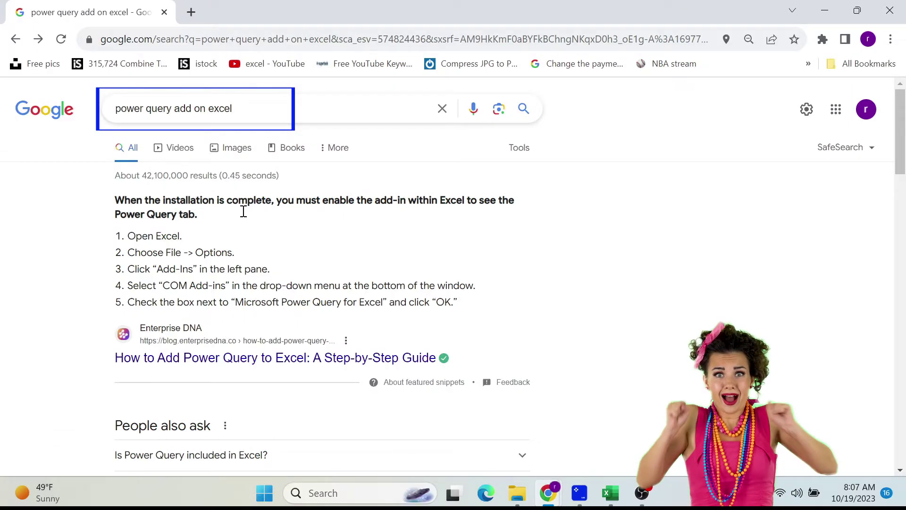
scroll(189, 354, "down", 6)
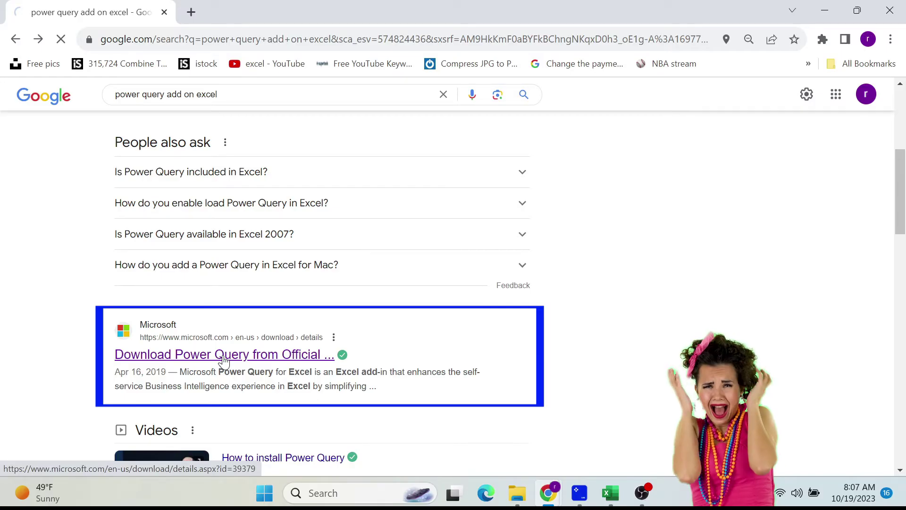
left_click(198, 357)
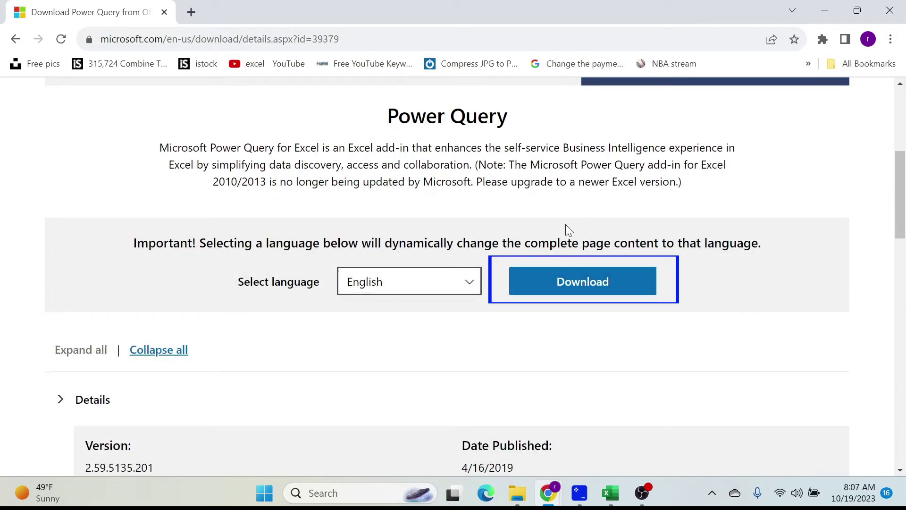
left_click(582, 299)
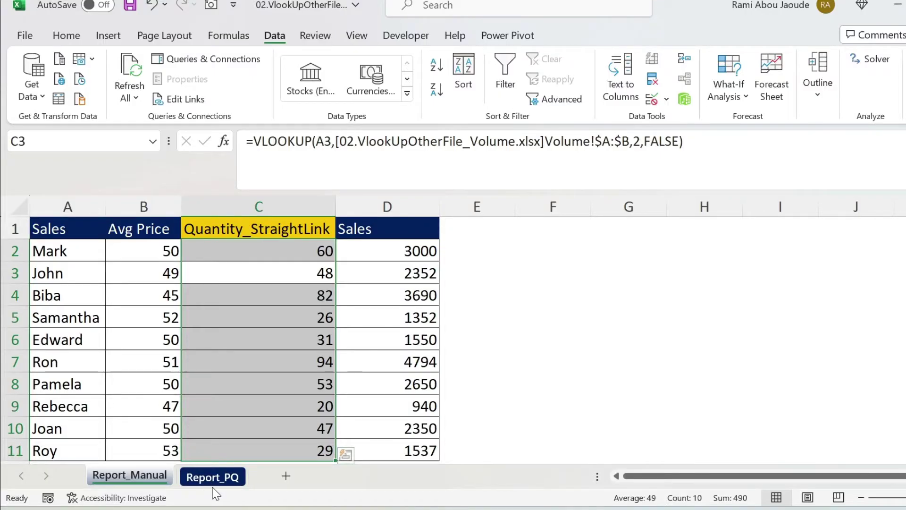
Import 02.VlookUpOtherFile_Volume.xlsx from an Excel workbook source and load its Volume table
left_click(211, 475)
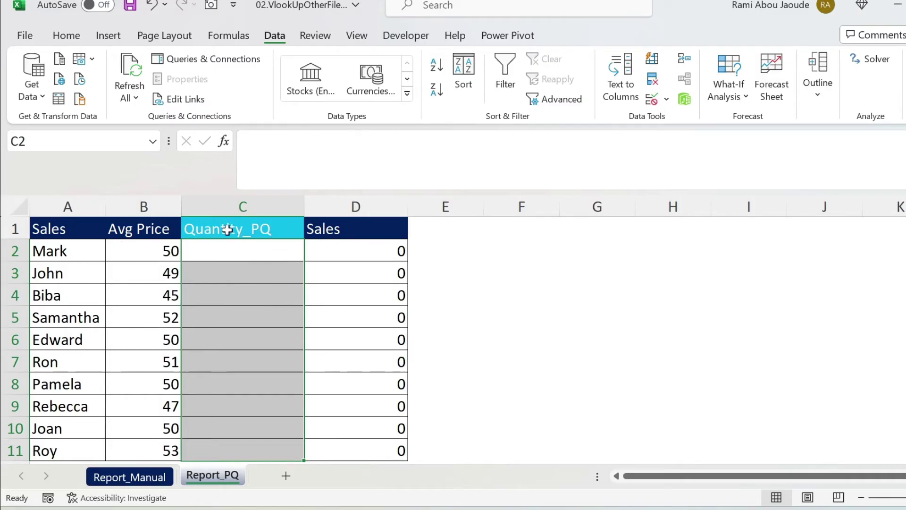
left_click(34, 92)
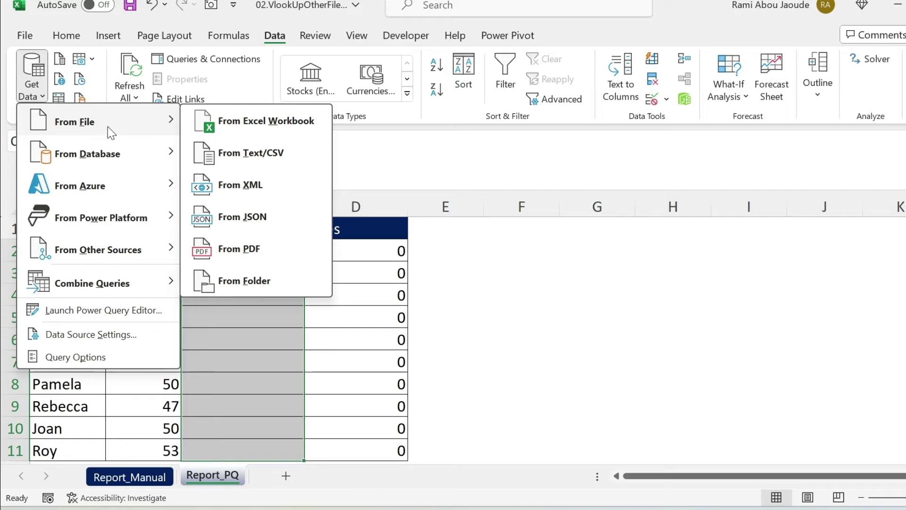
left_click(242, 126)
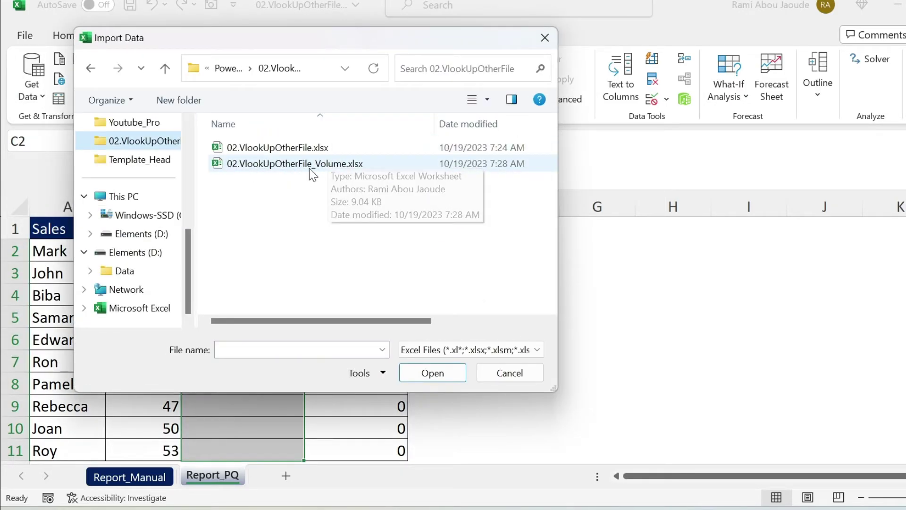
left_click(309, 168)
left_click(413, 375)
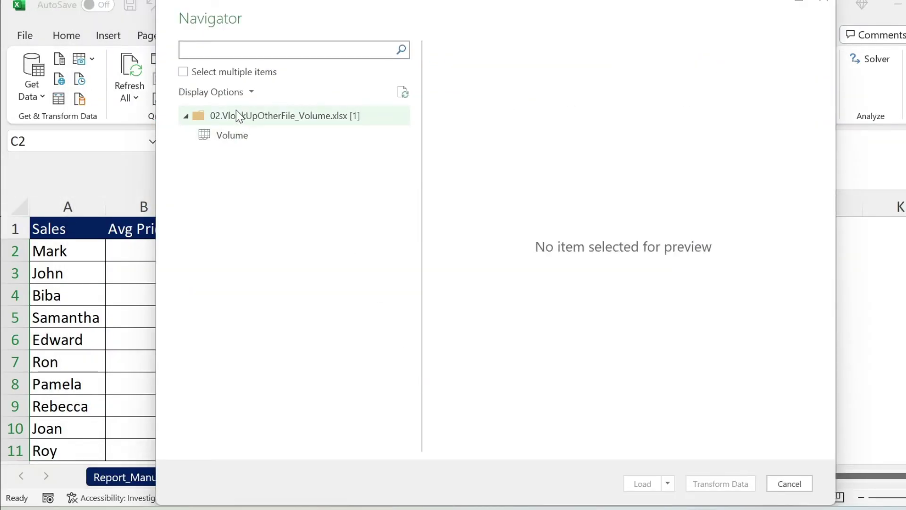
left_click(245, 136)
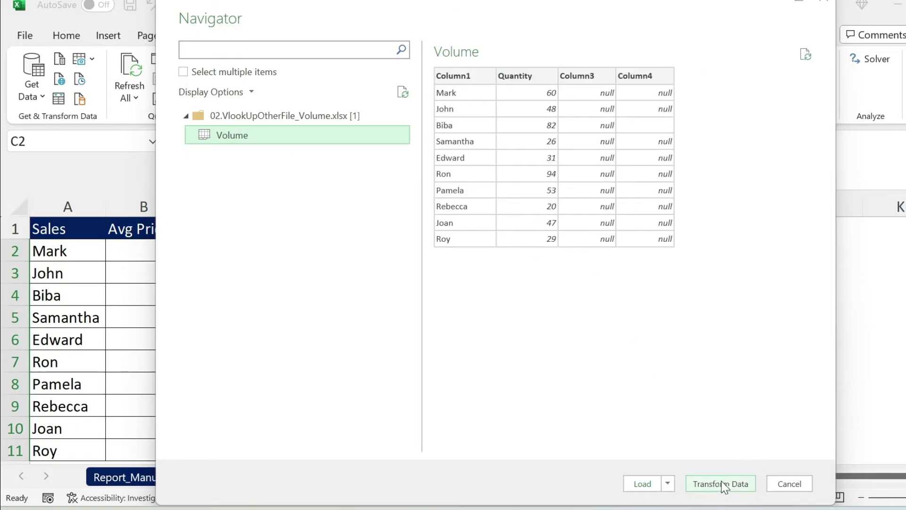
left_click(644, 484)
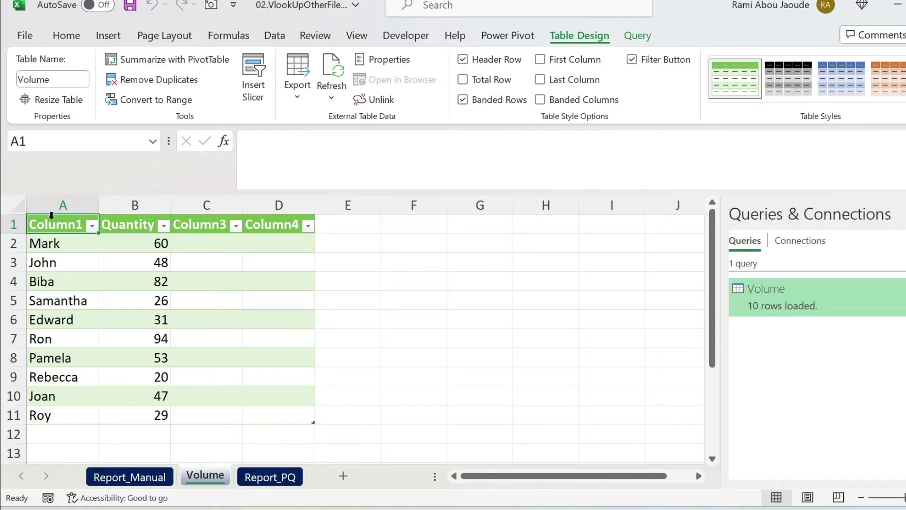
On Report_PQ, enter =VLOOKUP(A2,Volume!A:B,2,FALSE) in C2 and fill it down to C11
left_click(264, 477)
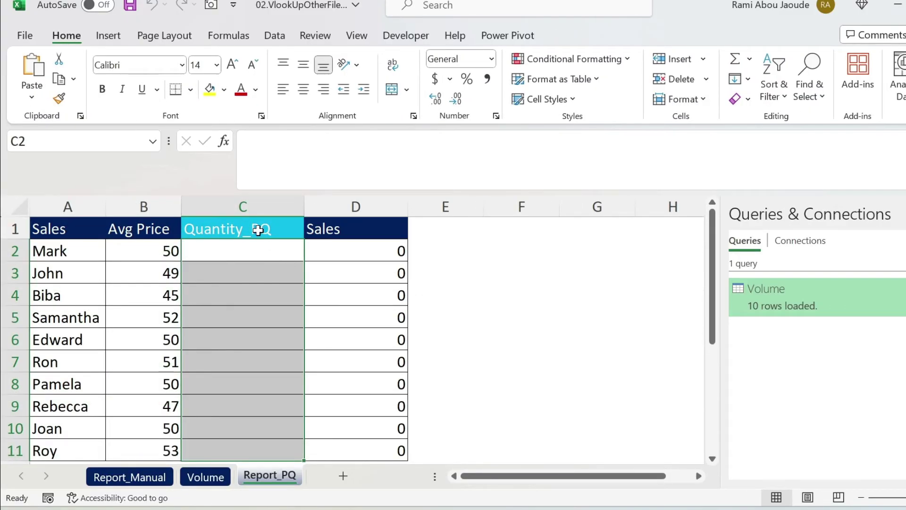
left_click(255, 249)
left_click(290, 143)
type("=vl")
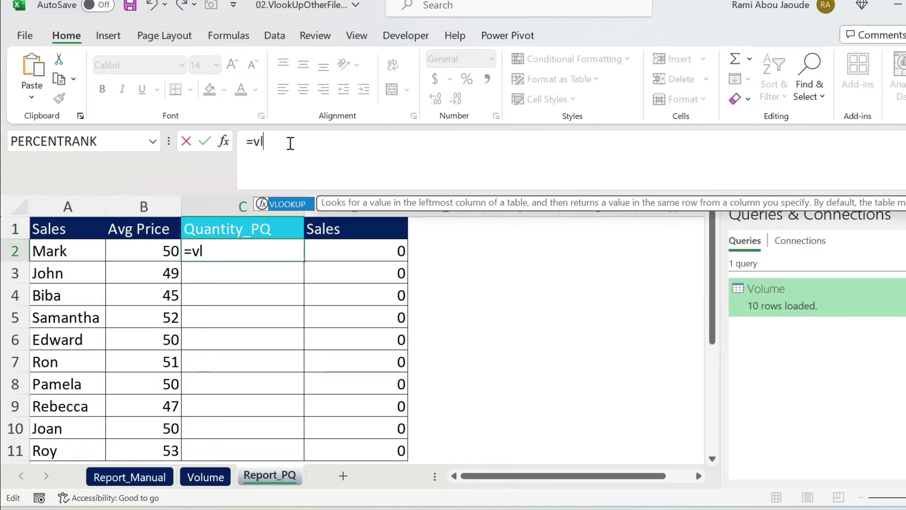
type("ookup(")
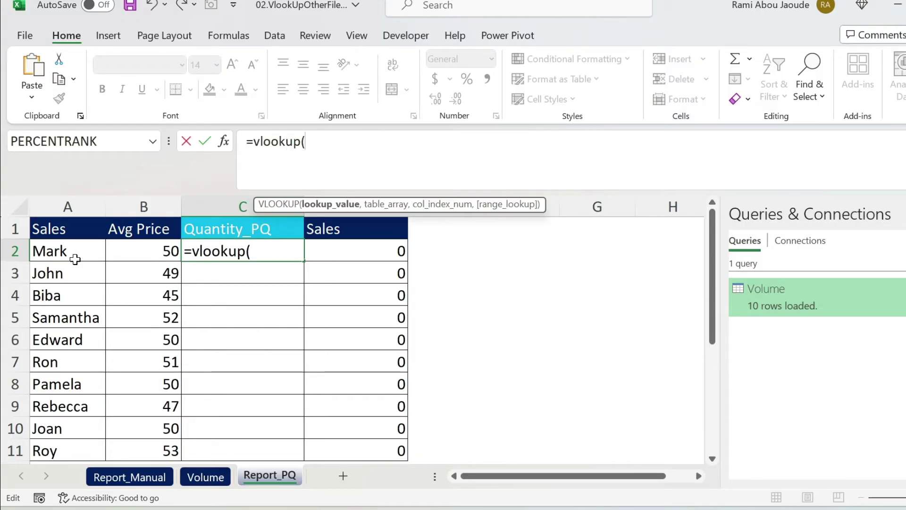
left_click(76, 259)
type(",")
left_click(207, 477)
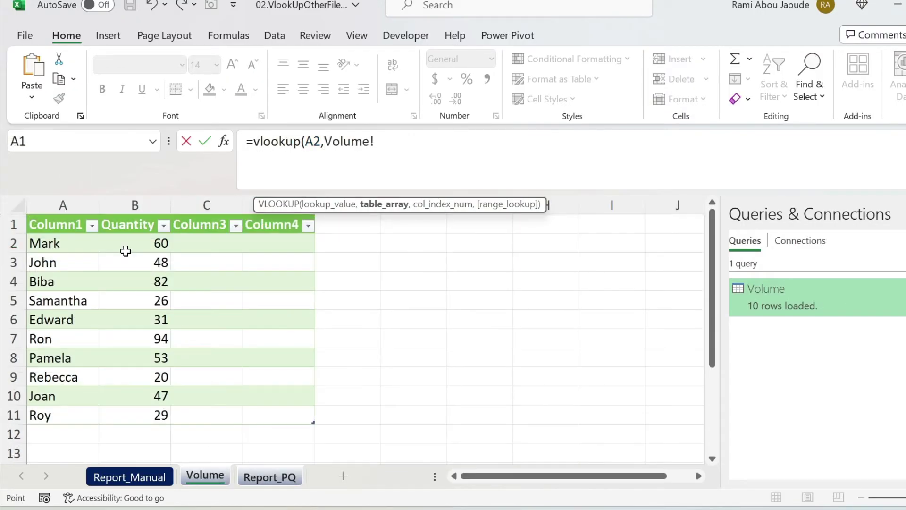
left_click_drag(64, 204, 132, 204)
type(",")
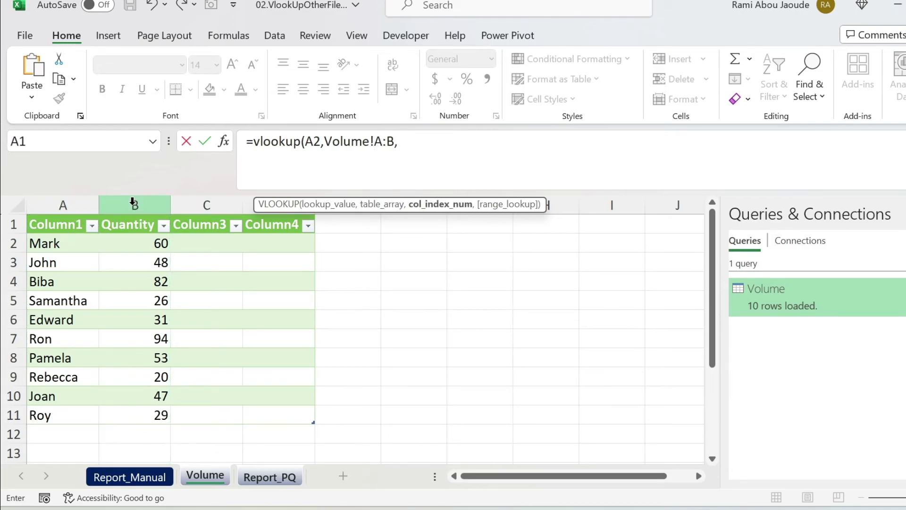
type("2,")
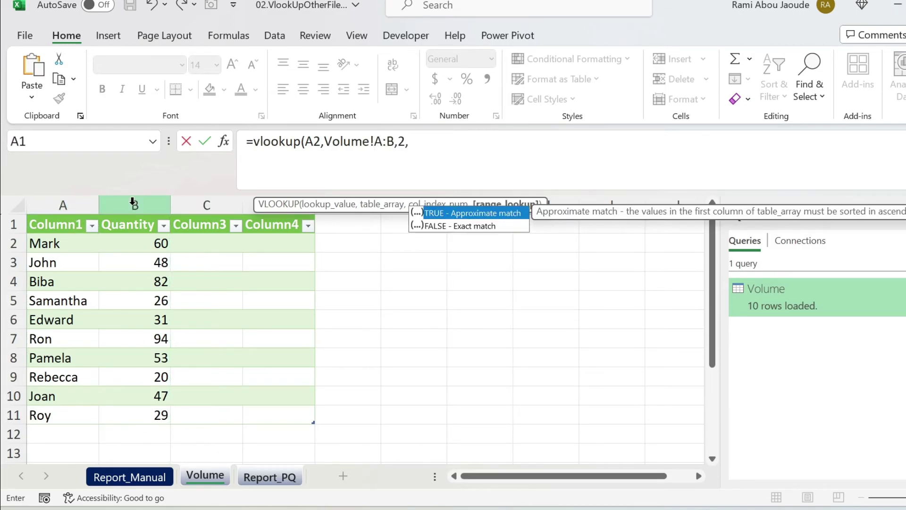
type("false)")
key("Return")
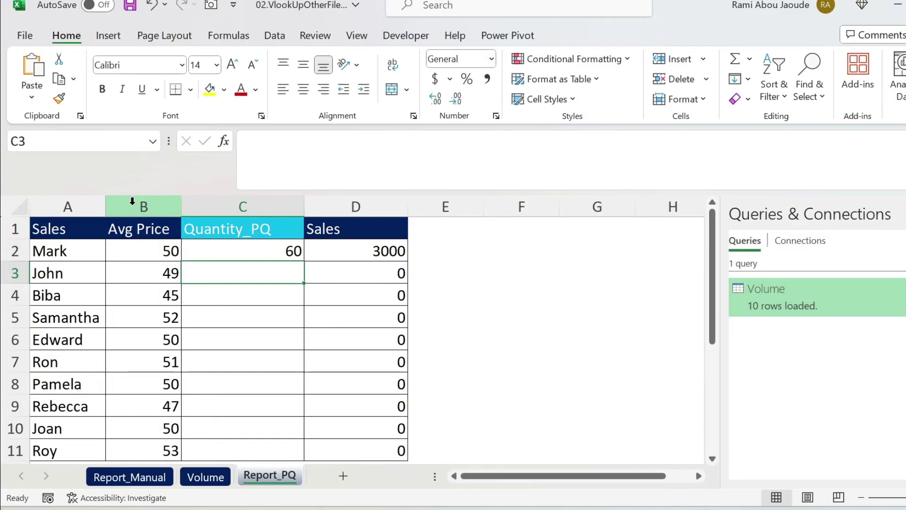
left_click(269, 251)
double_click(302, 262)
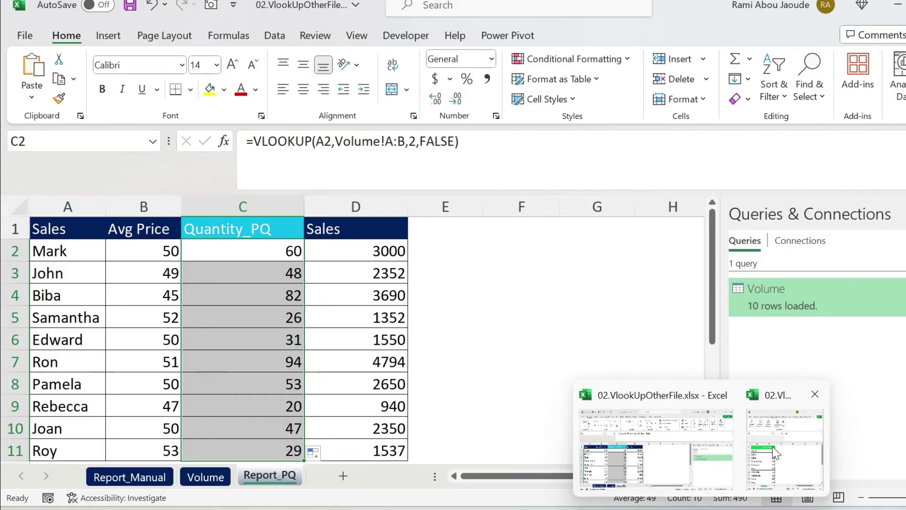
Change Mark's quantity in the source workbook to 55 and save it
left_click(793, 439)
left_click(654, 257)
type("55")
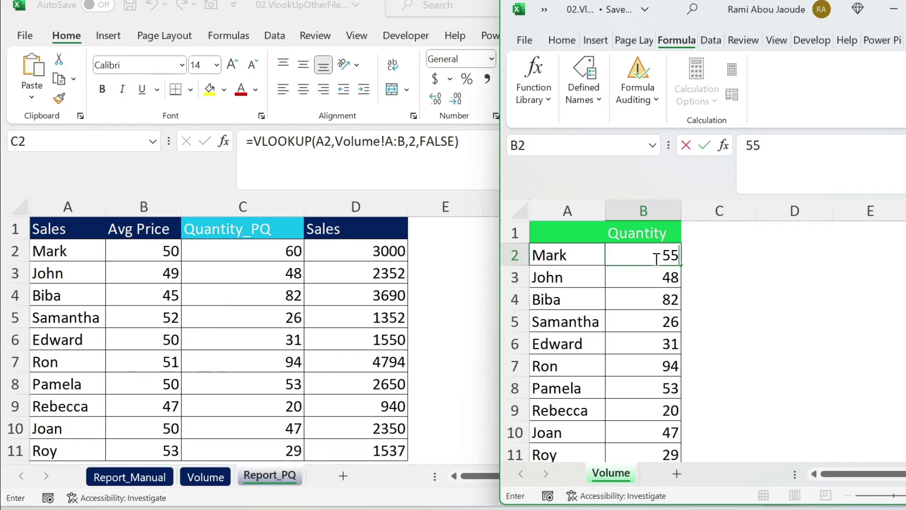
key("Return")
key("ctrl+s")
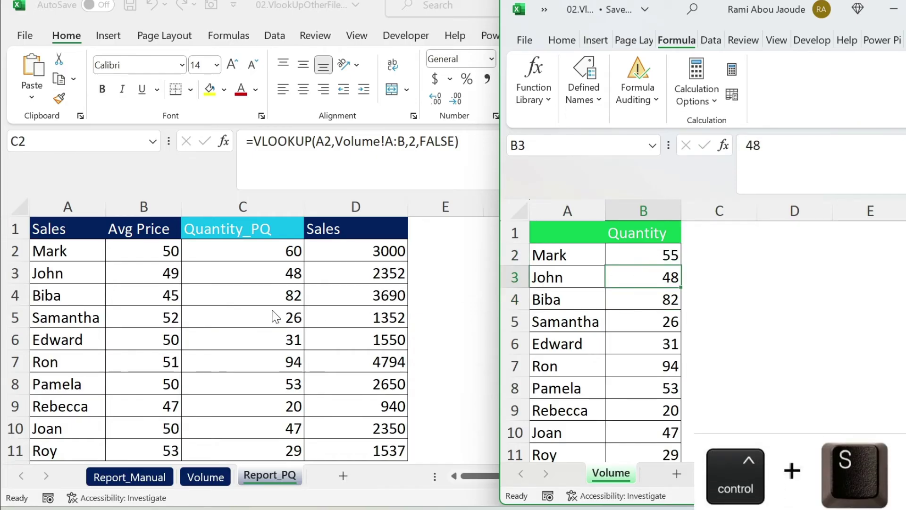
Refresh the loaded Volume table in the report, then view Report_PQ
key("alt+Tab")
left_click(211, 474)
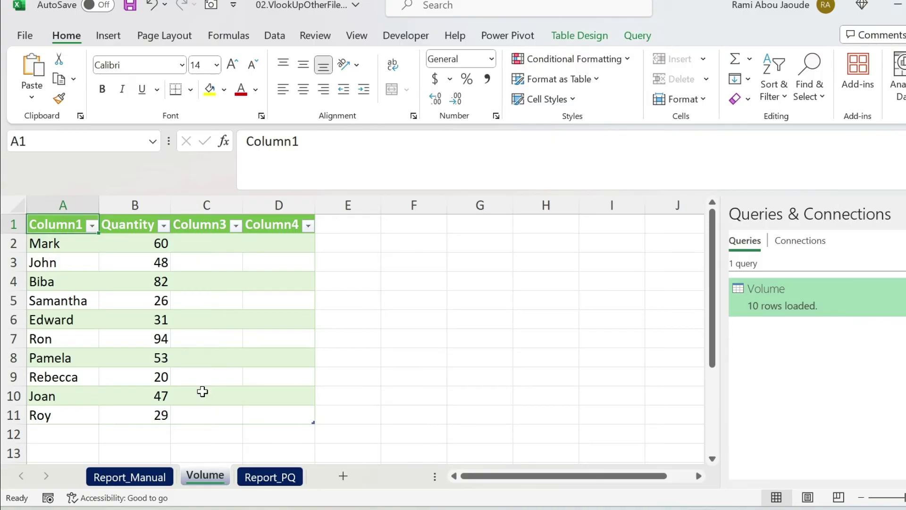
right_click(137, 265)
left_click(195, 164)
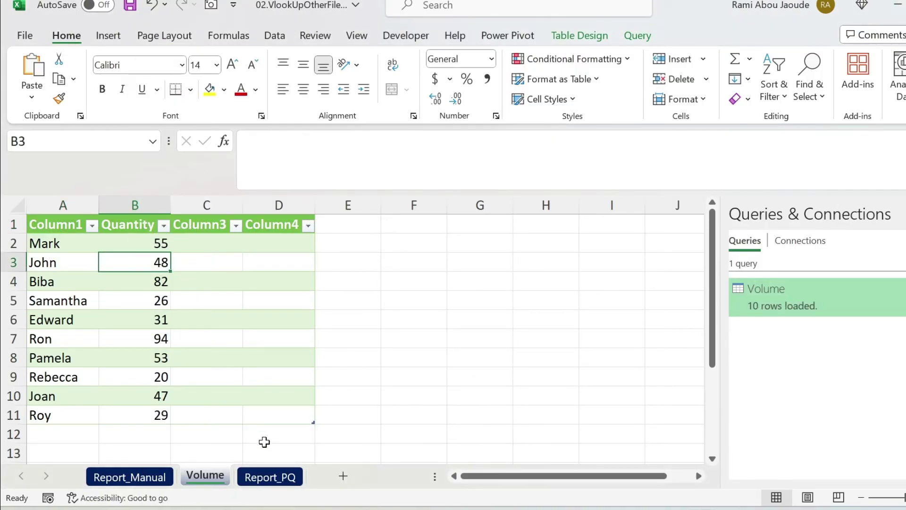
left_click(276, 476)
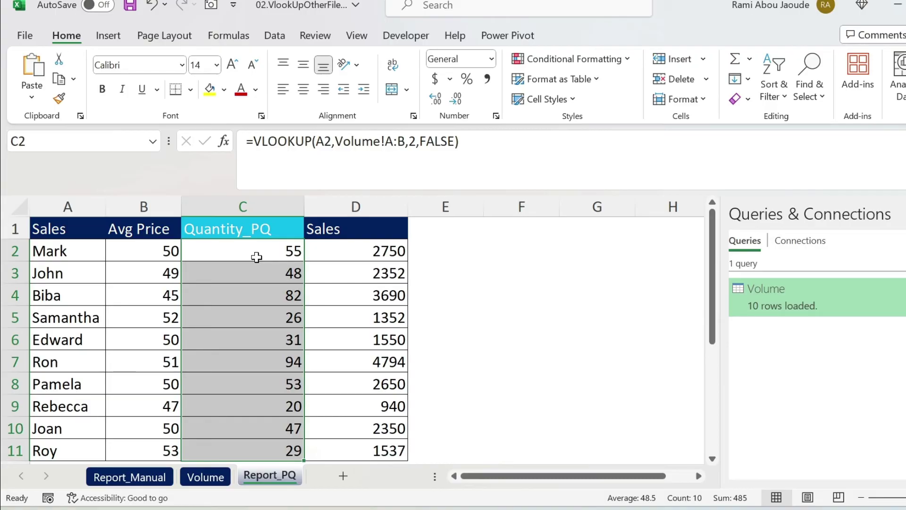
In the Volume query's Connection Properties, enable Refresh every and set it to 1 minute
left_click(274, 38)
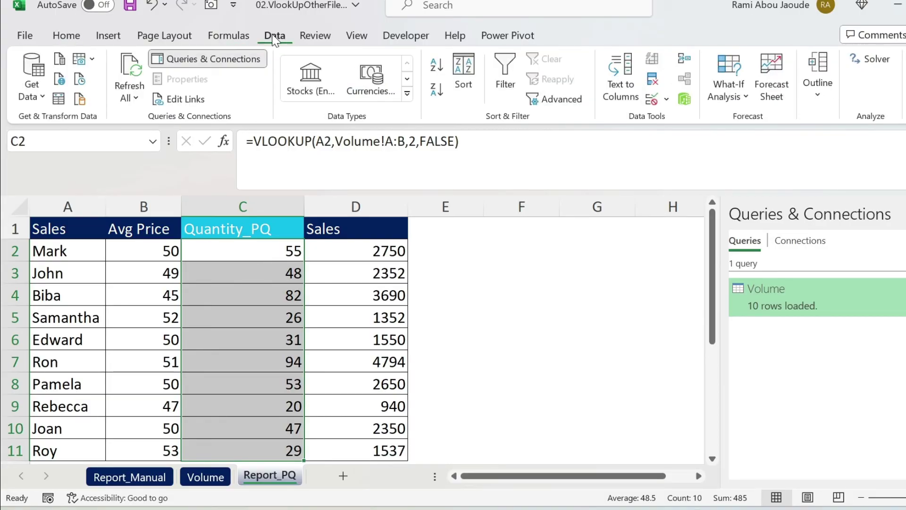
left_click(128, 98)
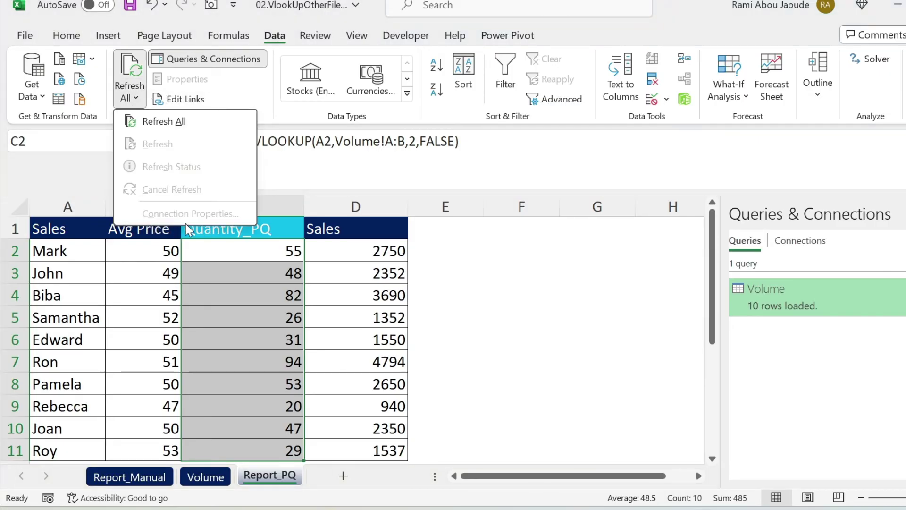
left_click(798, 300)
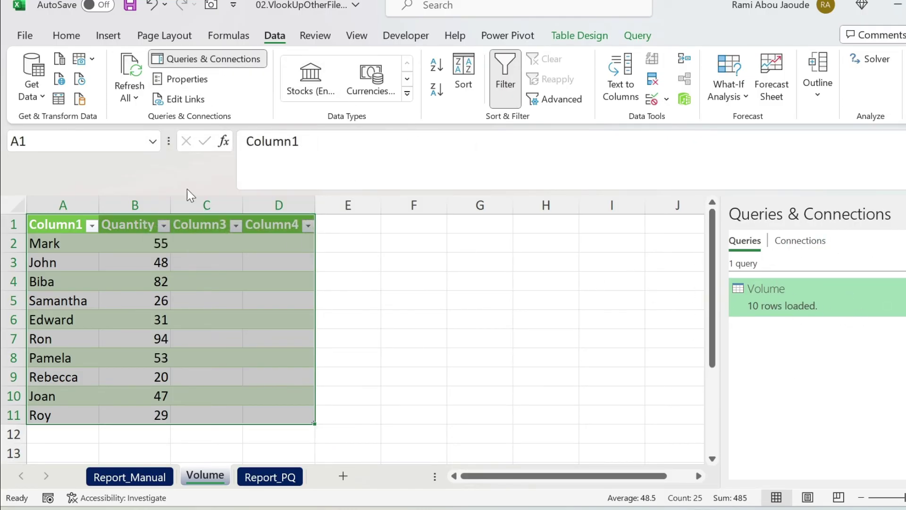
left_click(127, 99)
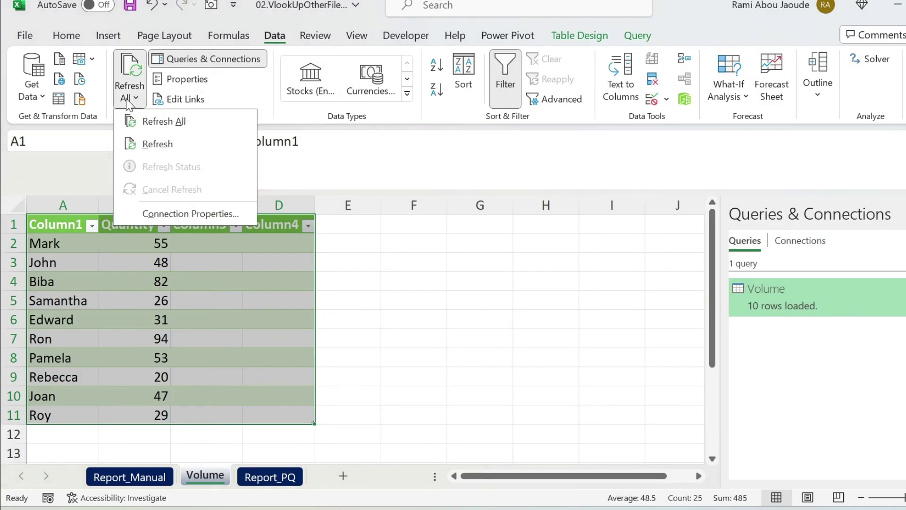
left_click(208, 213)
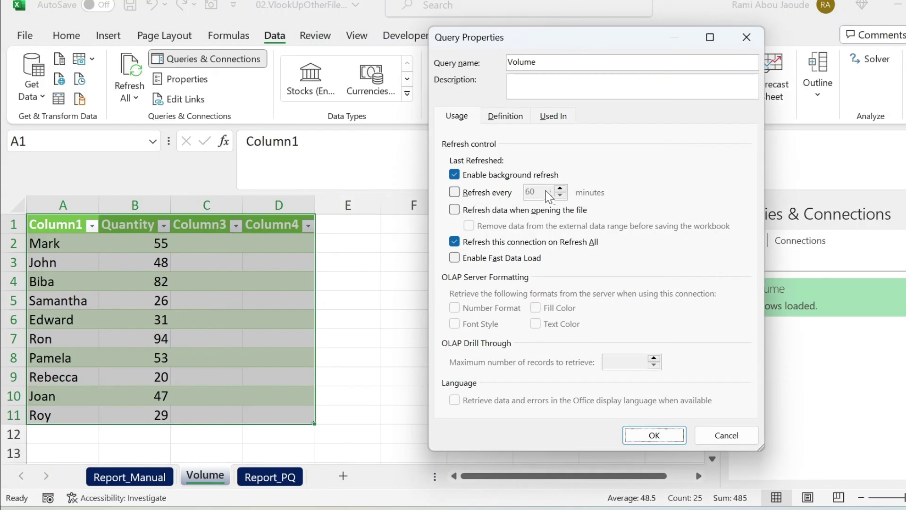
left_click(454, 192)
left_click_drag(540, 191, 516, 188)
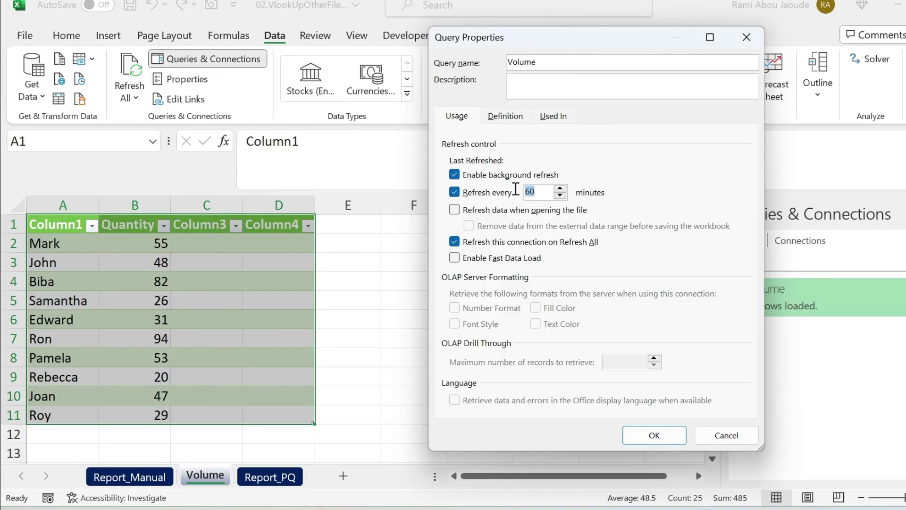
type("1")
left_click(652, 434)
Set Mark's source quantity to 50, save the source workbook, and return to Report_PQ
mouse_move(703, 507)
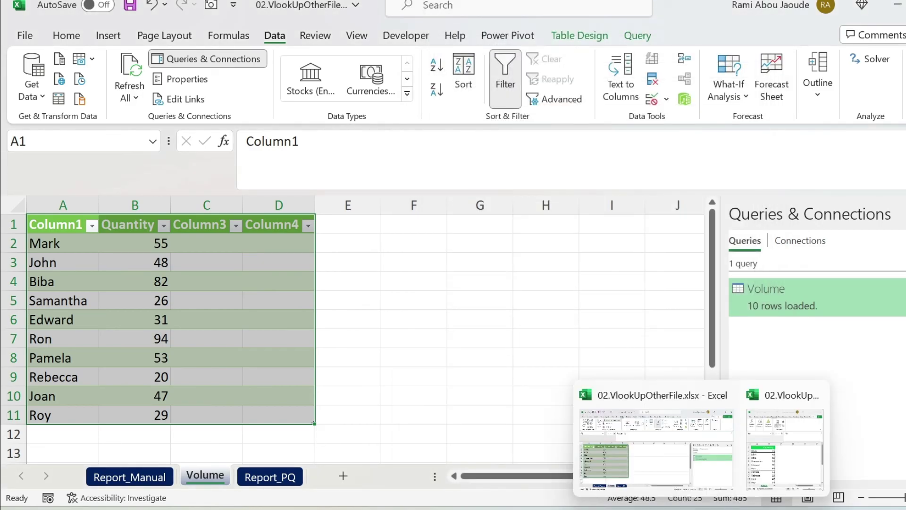
left_click(788, 441)
left_click(643, 253)
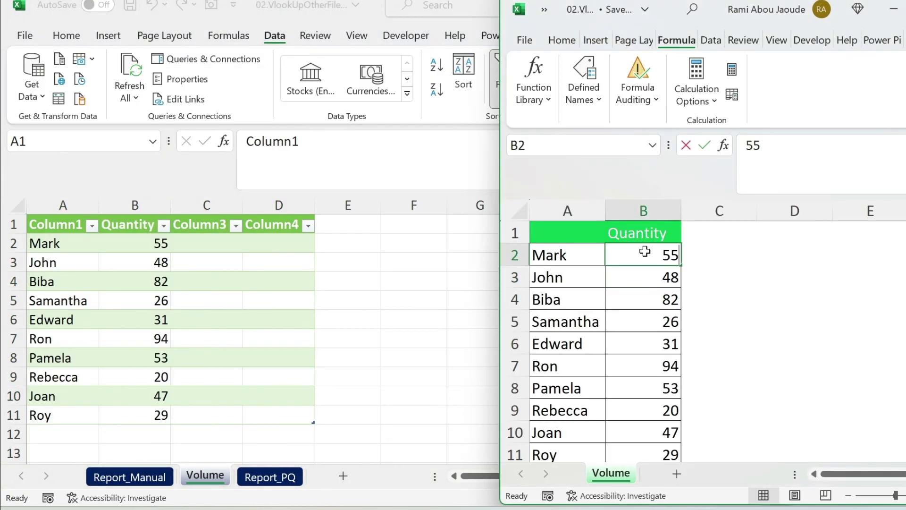
type("50")
key("Return")
key("ctrl+s")
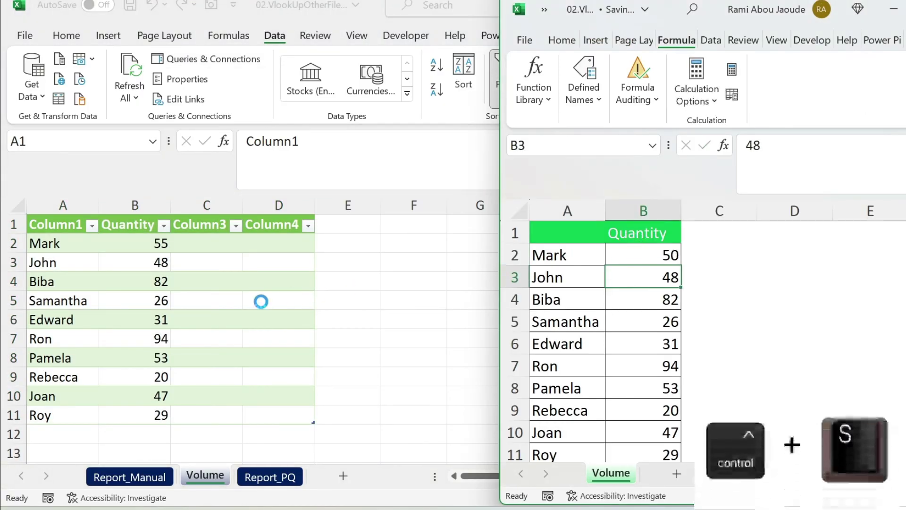
left_click(267, 479)
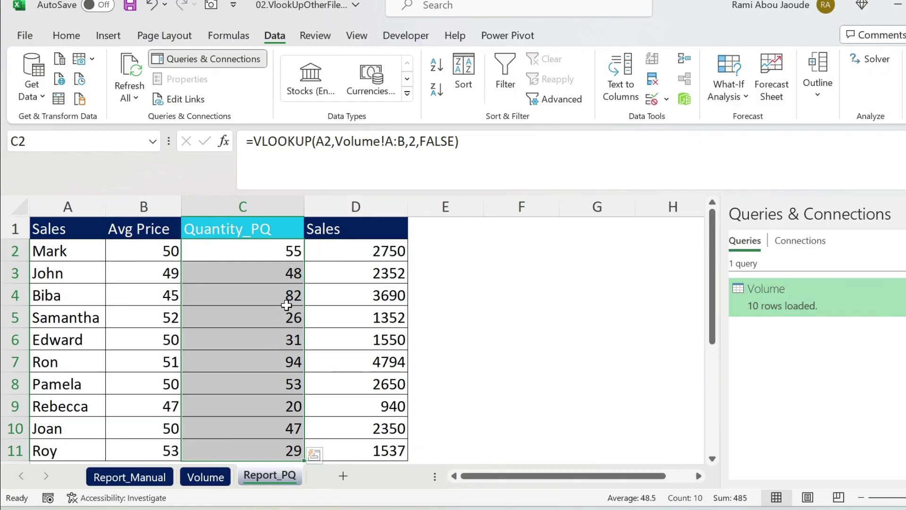